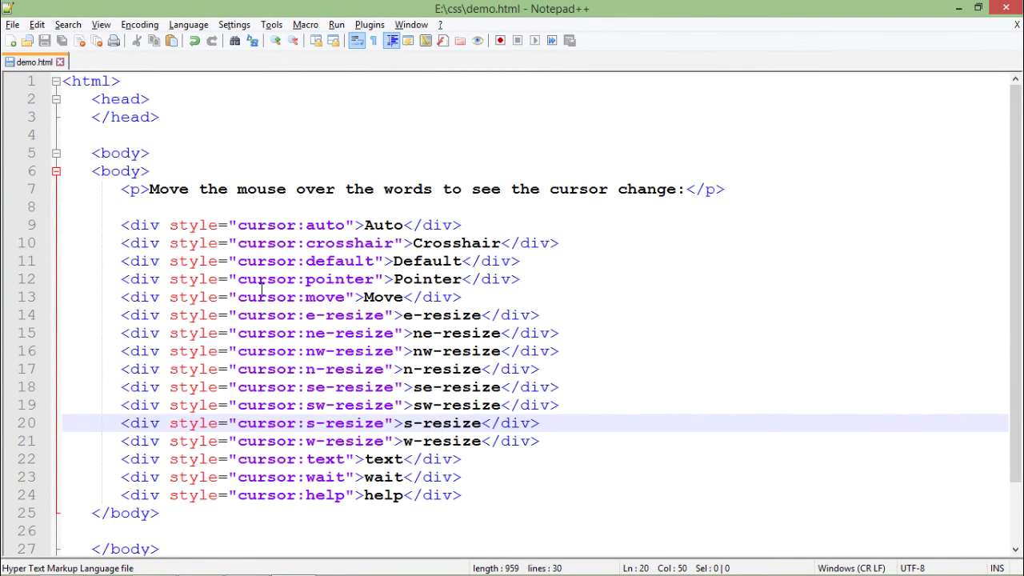
Point out the Auto, Crosshair, Default and Pointer cursor div lines in the source
click(248, 279)
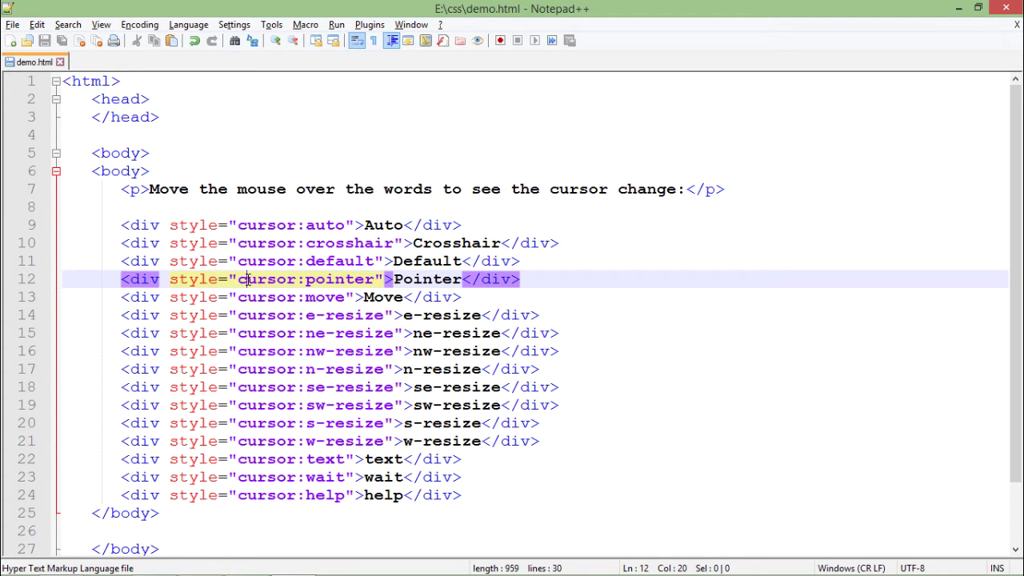
double_click(328, 240)
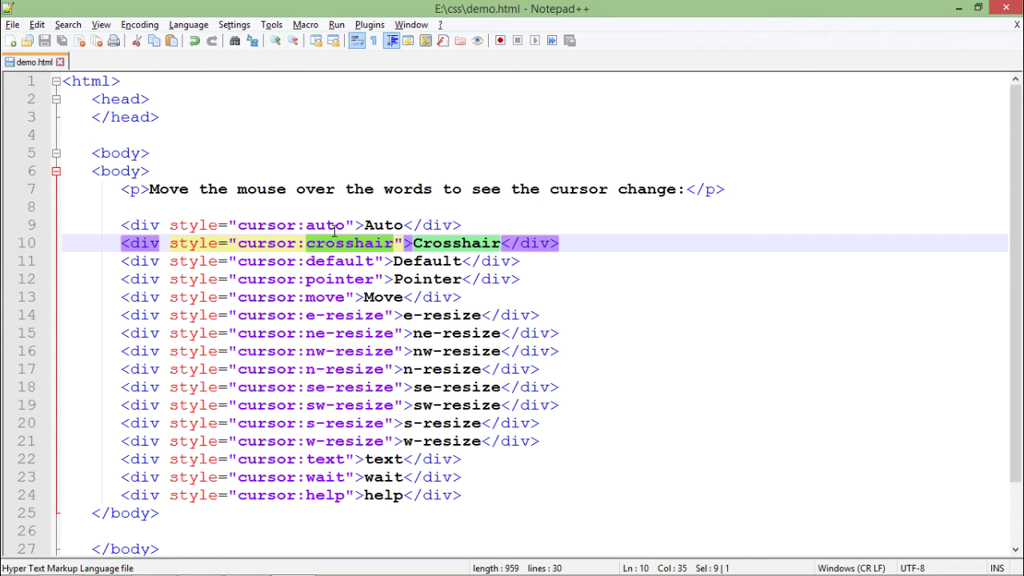
click(336, 225)
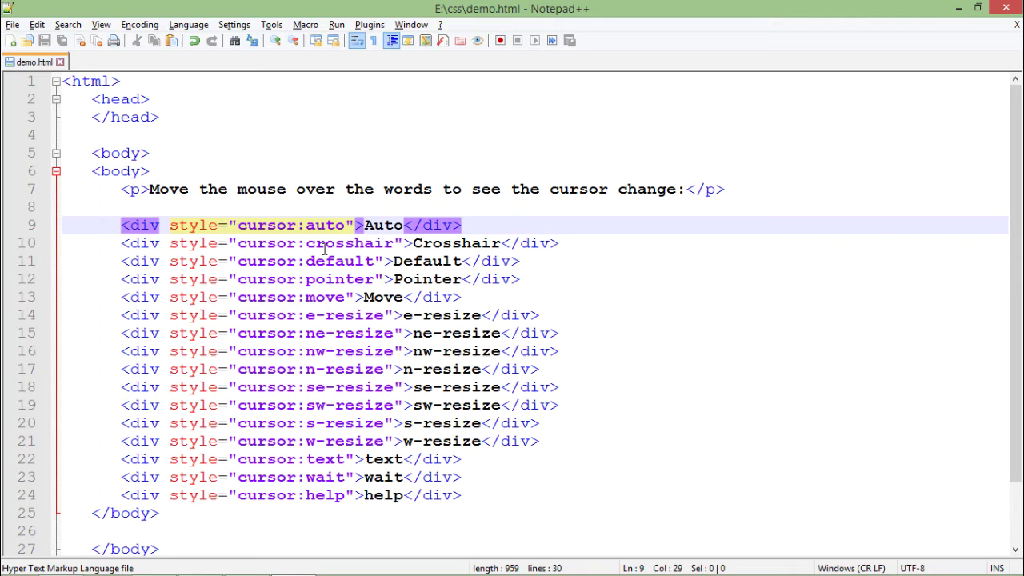
click(471, 243)
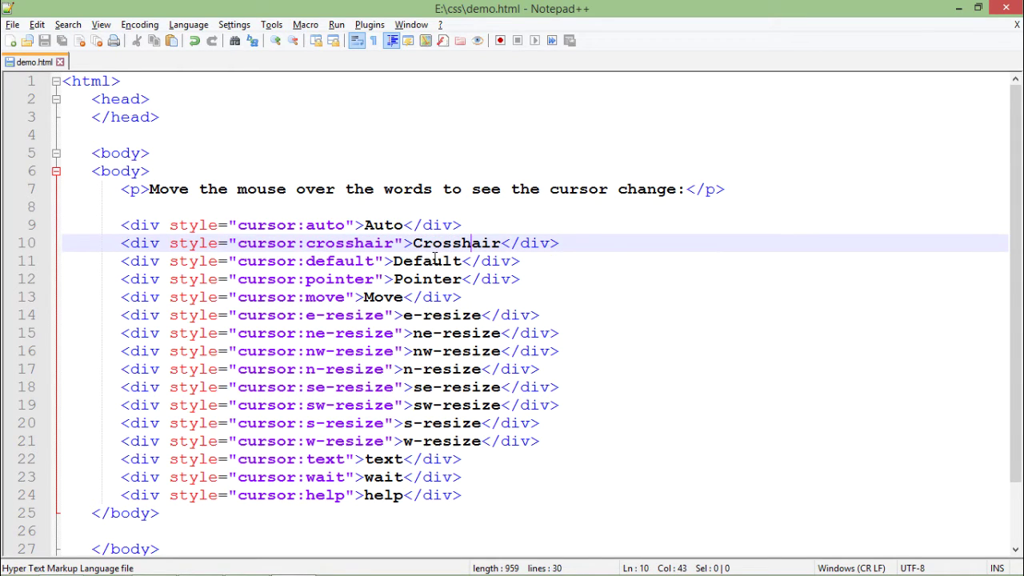
click(431, 261)
click(414, 279)
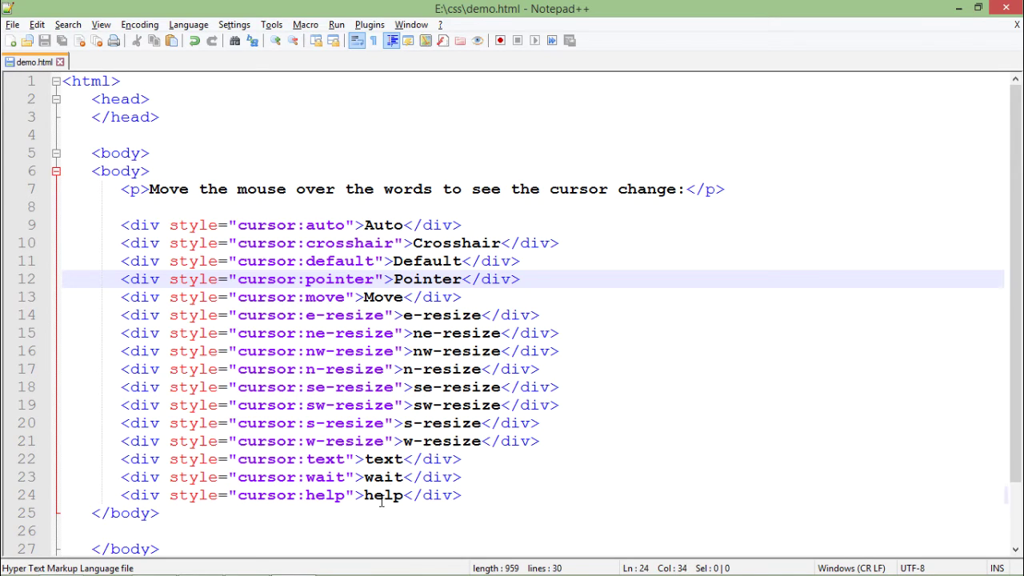
Point out the help div line, then reload demo.html in Chrome
click(382, 496)
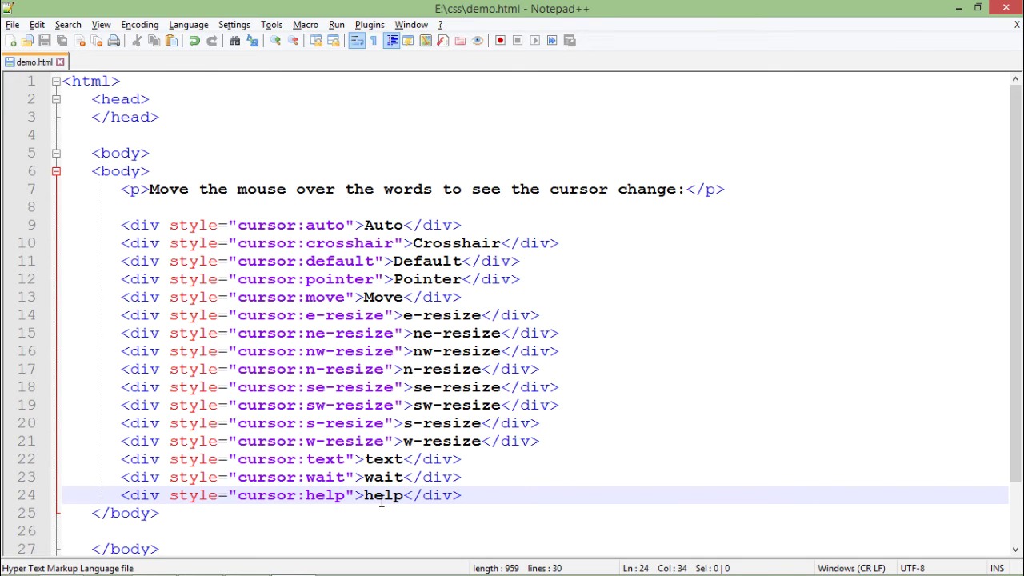
key(alt+Tab)
key(F5)
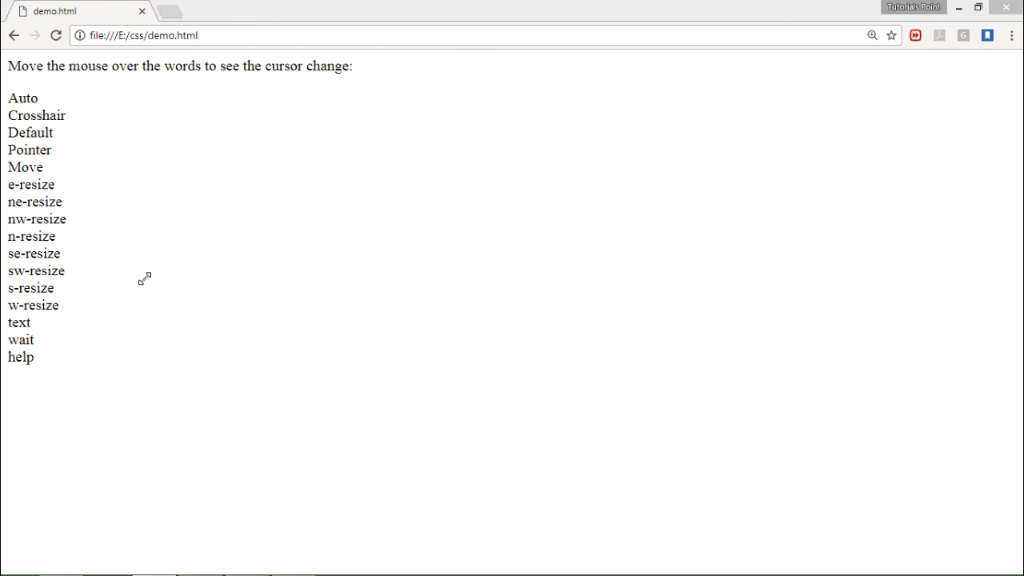
Back in Notepad++, select the nw-resize div line, then place the caret after the ne-resize line
key(alt+Tab)
triple_click(382, 351)
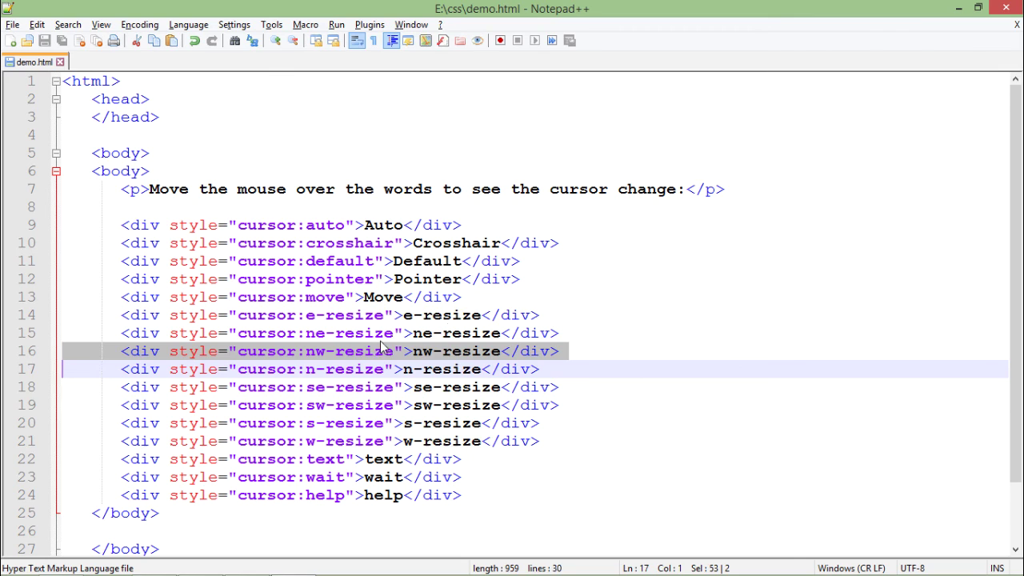
click(571, 330)
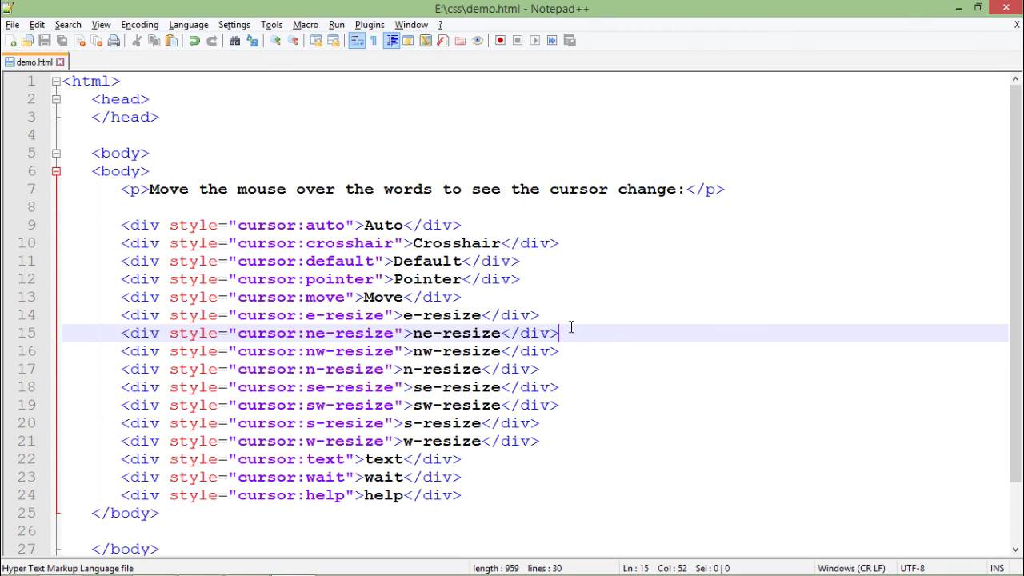